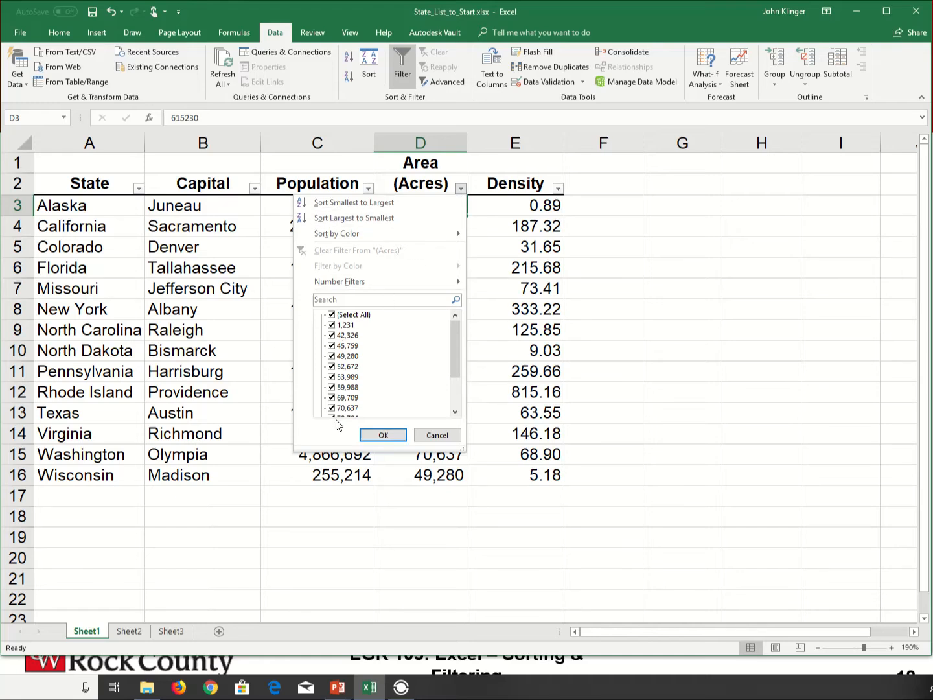
Apply a Between number filter to the Area (Acres) column with an upper bound of 200,000
mouse_move(328, 285)
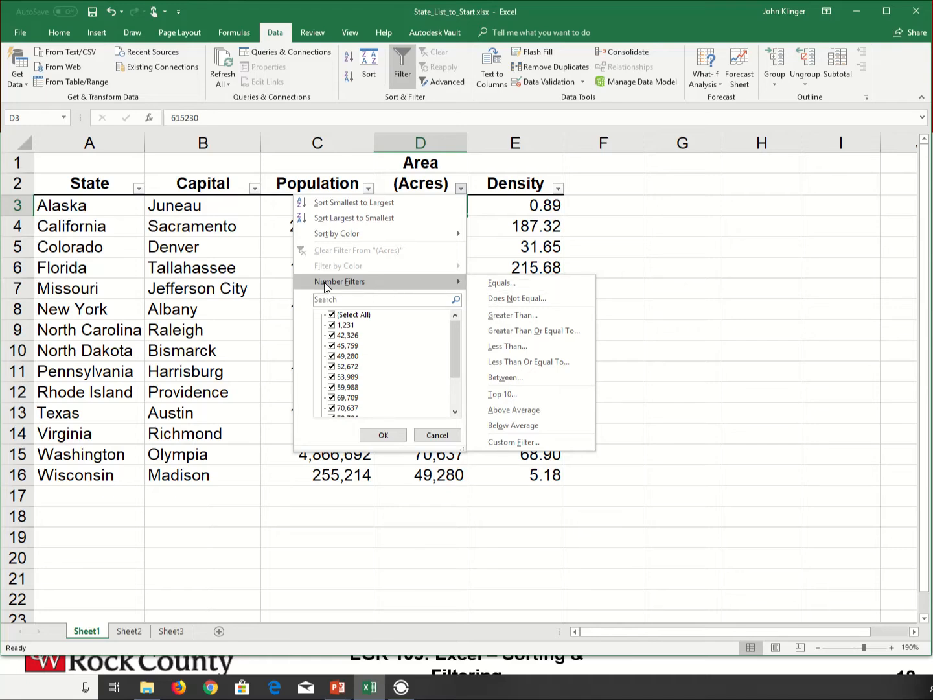
click(519, 382)
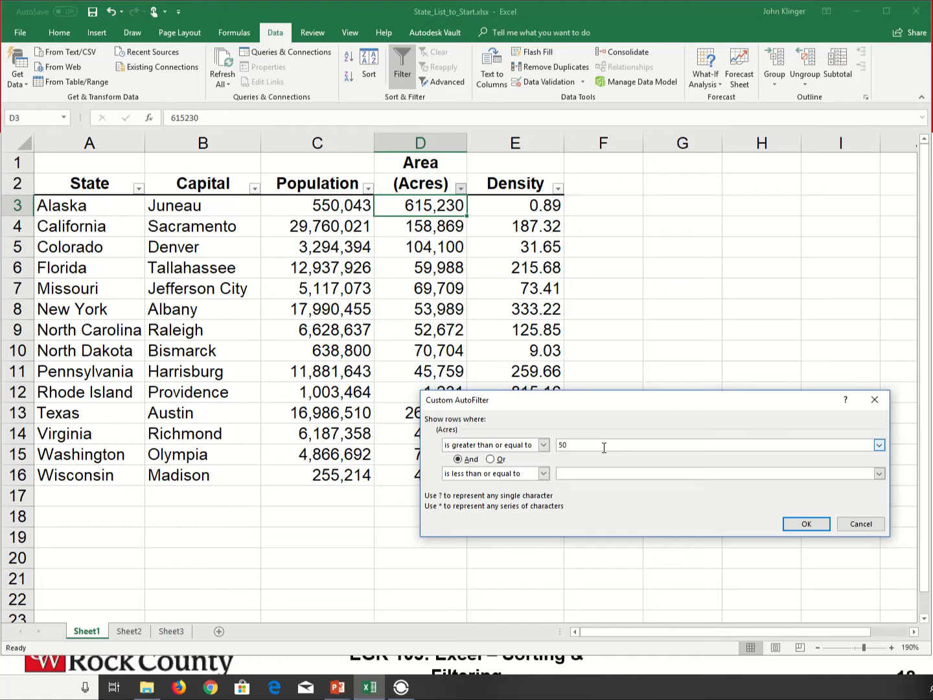
click(580, 474)
text(2)
text(0)
text(0,00)
key(Return)
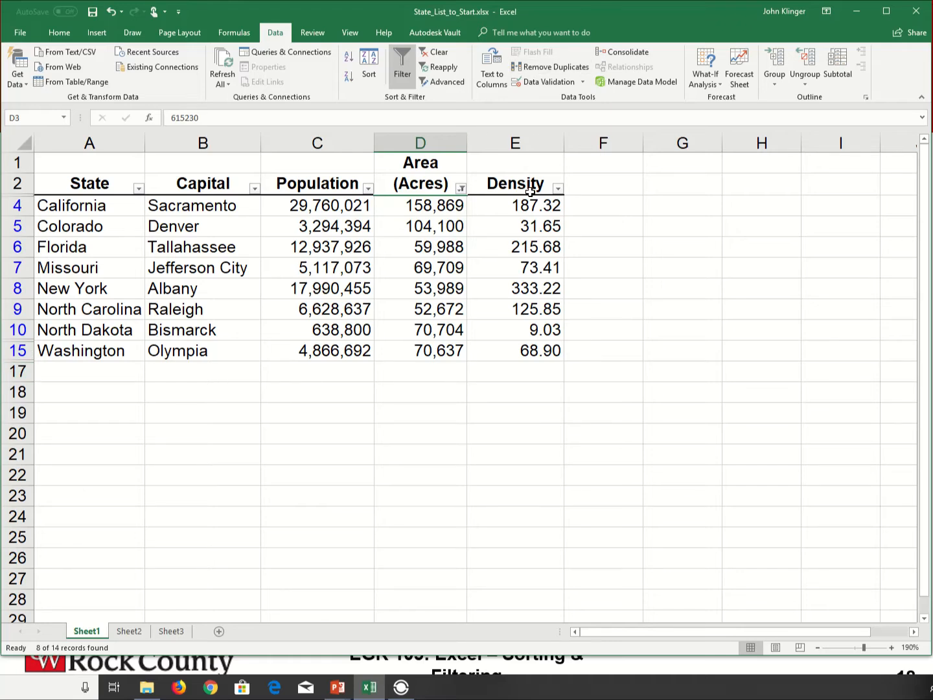
Reopen the Area (Acres) Between filter dialog to review its conditions and confirm it
click(461, 188)
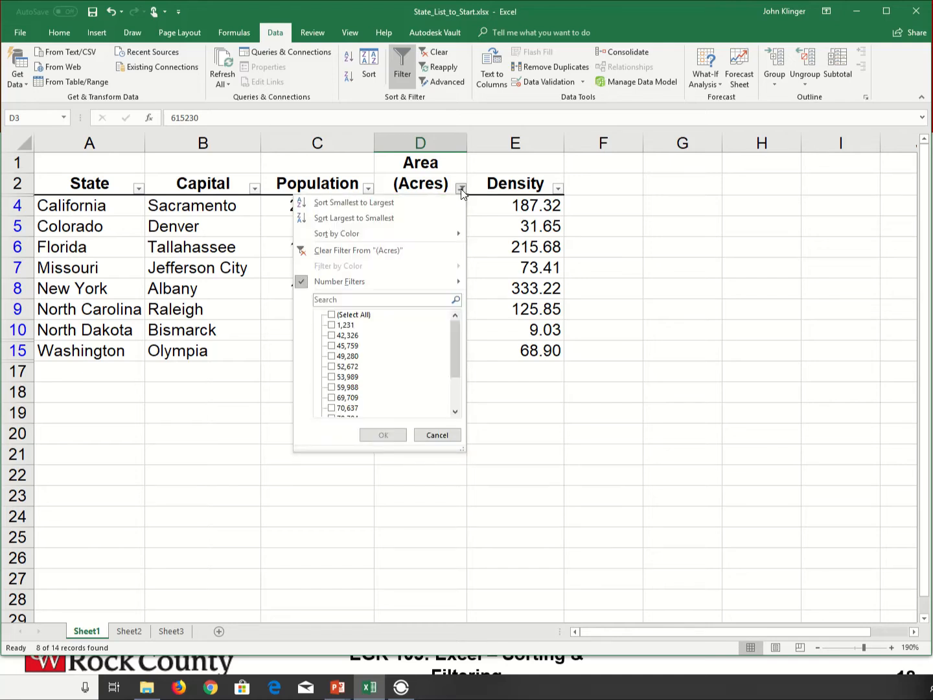
mouse_move(298, 281)
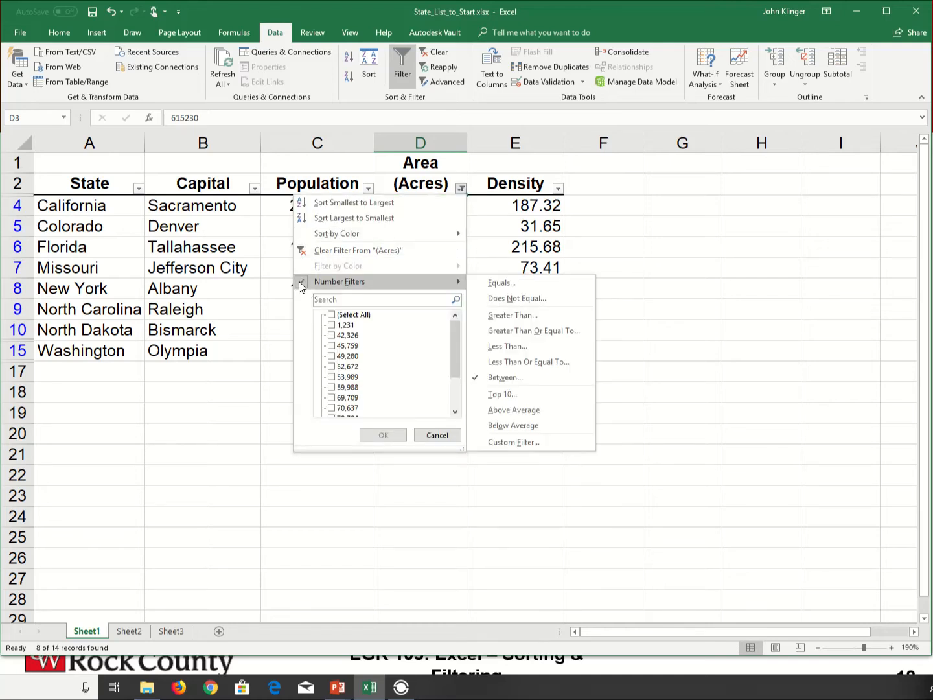
click(496, 378)
click(802, 527)
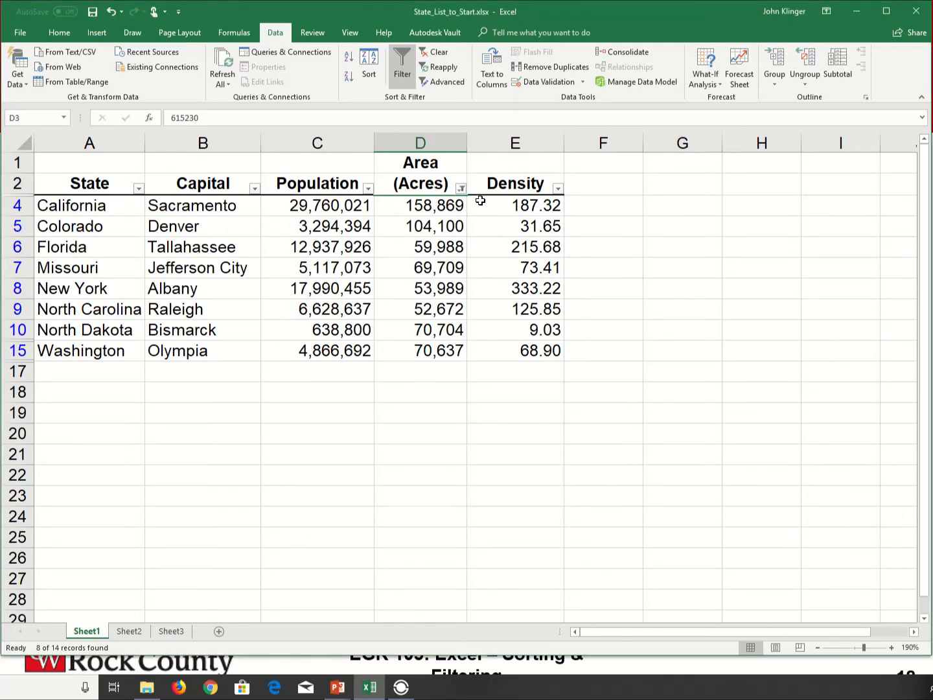
Clear the filter from the Area (Acres) column
click(461, 190)
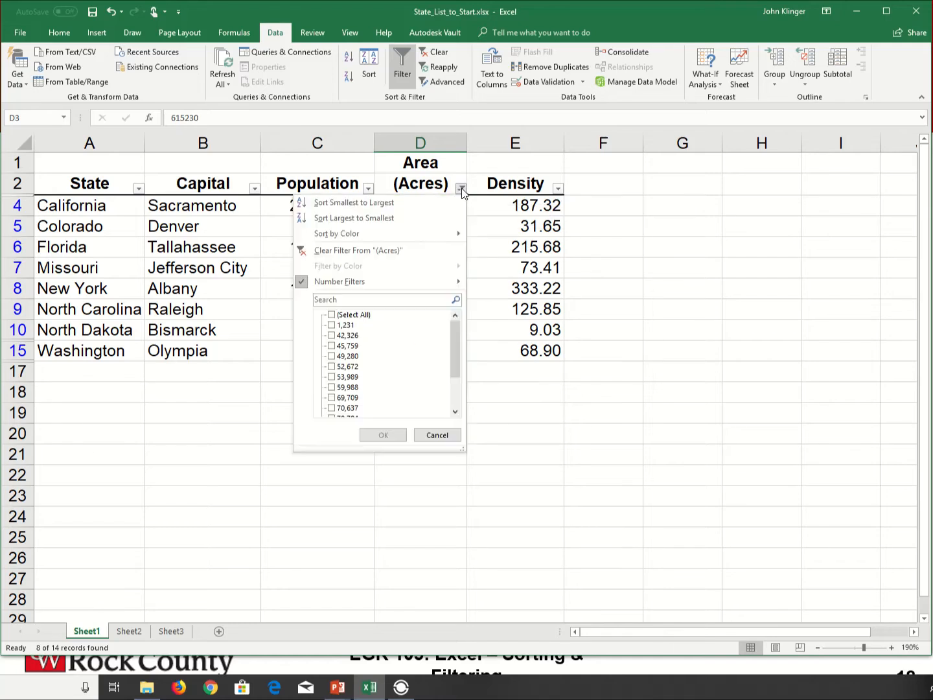
click(359, 250)
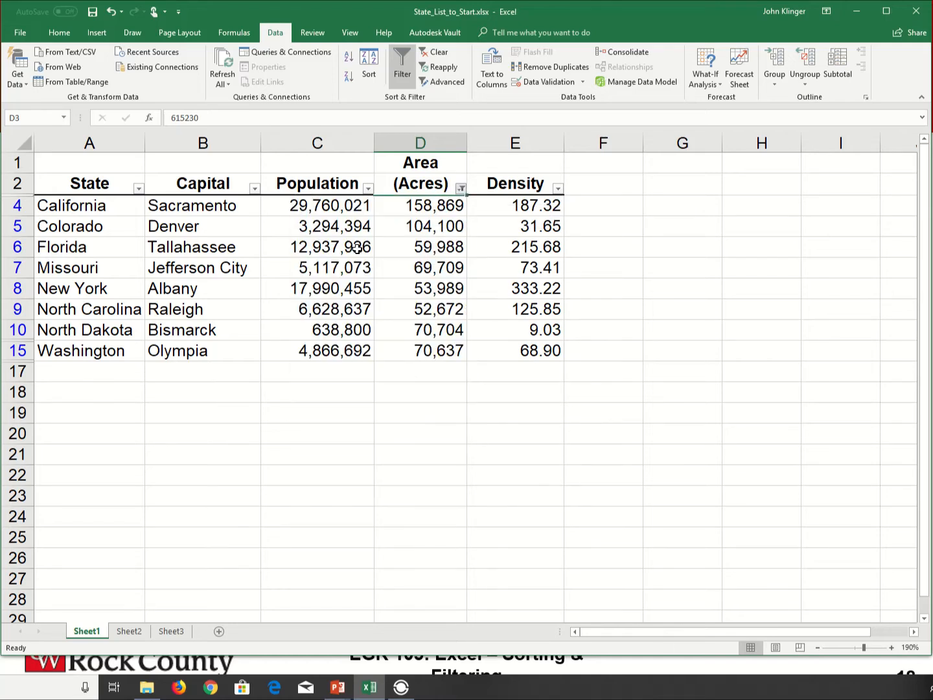
click(600, 204)
Start a custom number filter on the Density column with the condition is greater than 1
click(558, 190)
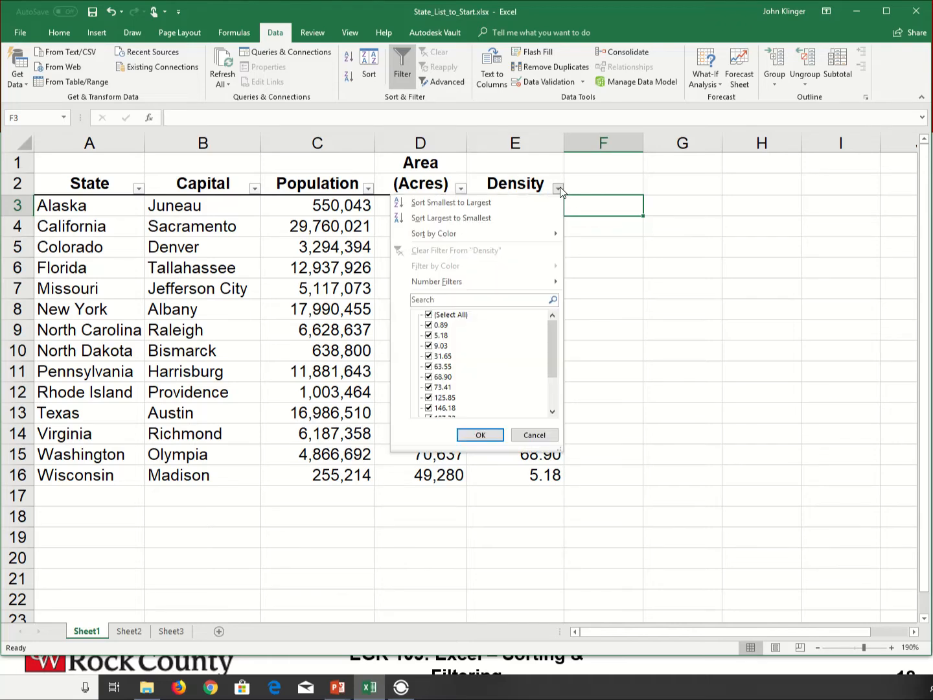
mouse_move(430, 278)
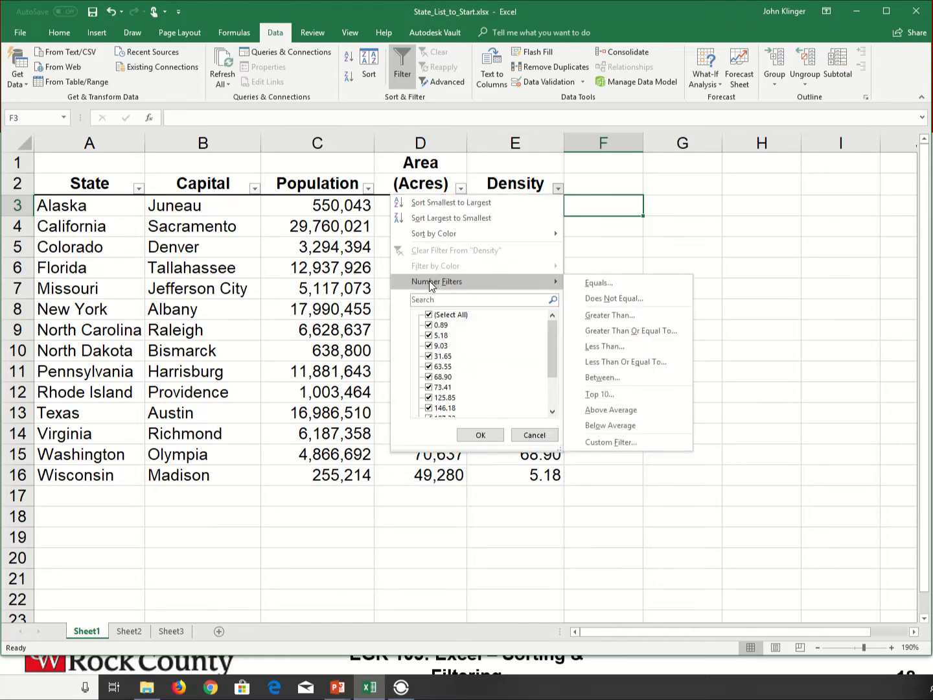
click(611, 442)
drag(654, 401, 625, 487)
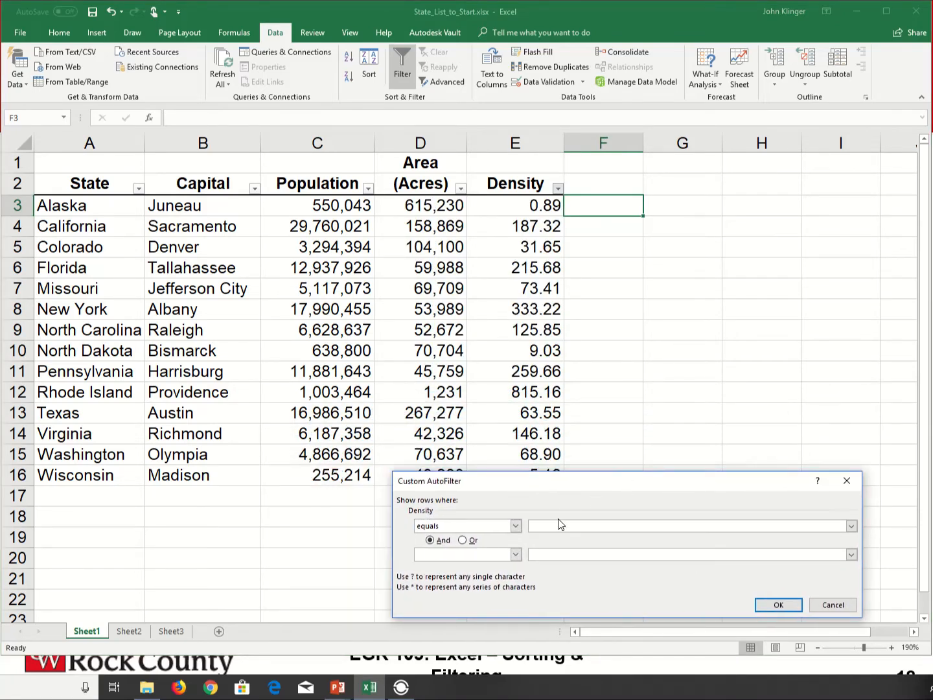
click(516, 527)
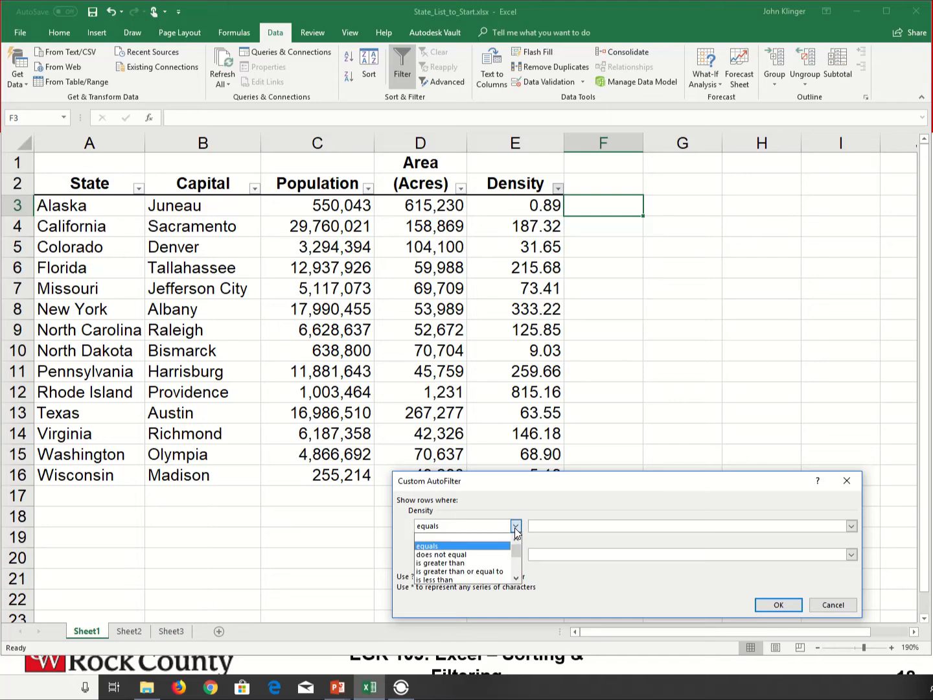
click(469, 563)
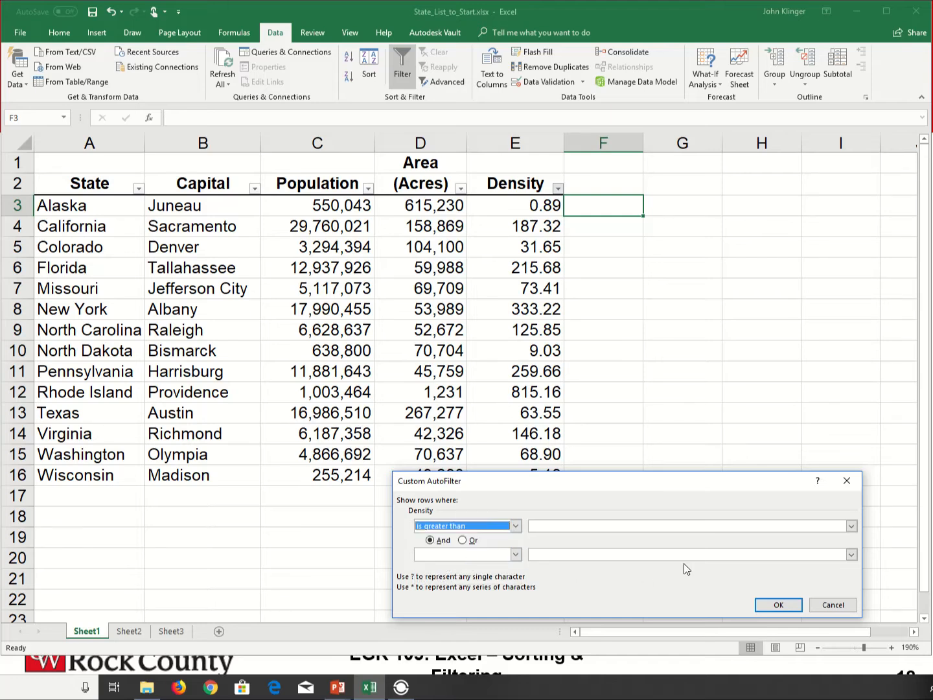
click(569, 526)
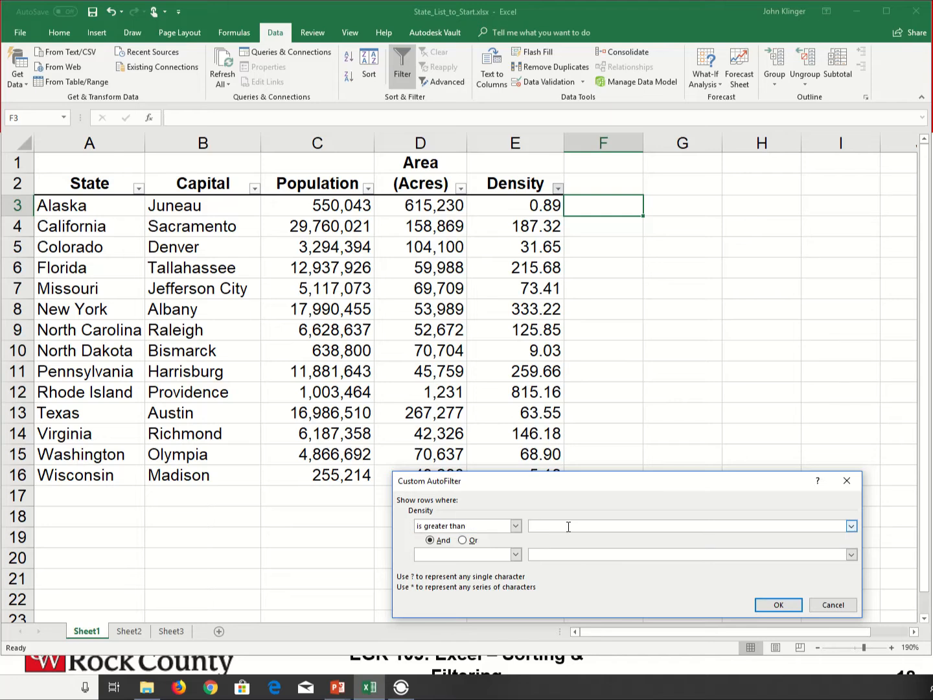
text(1)
Add a second Density condition of is less than 30 joined with And, and apply the filter
click(479, 555)
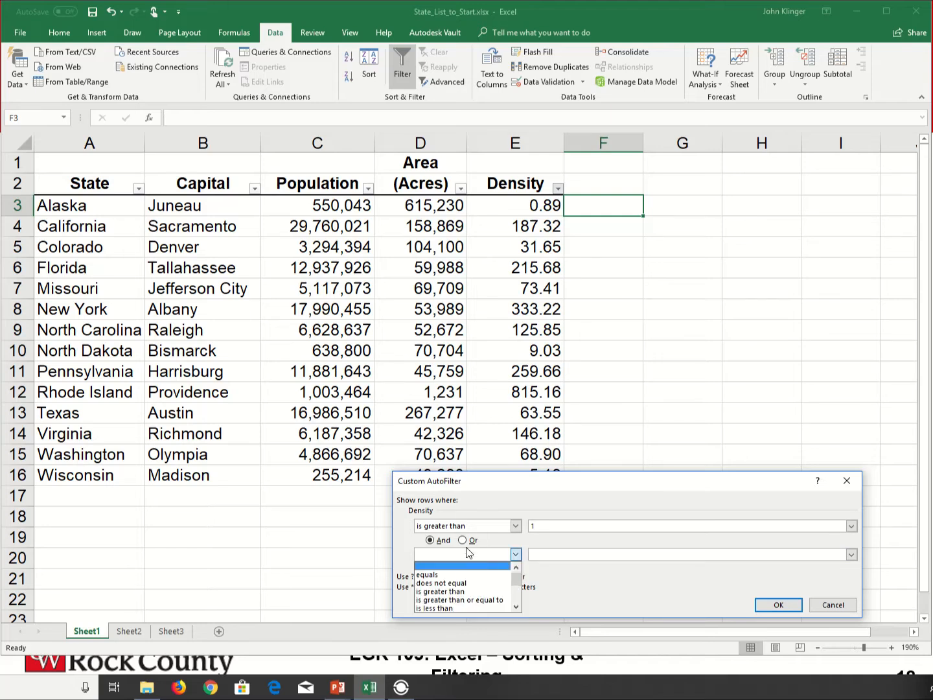
click(436, 608)
click(538, 556)
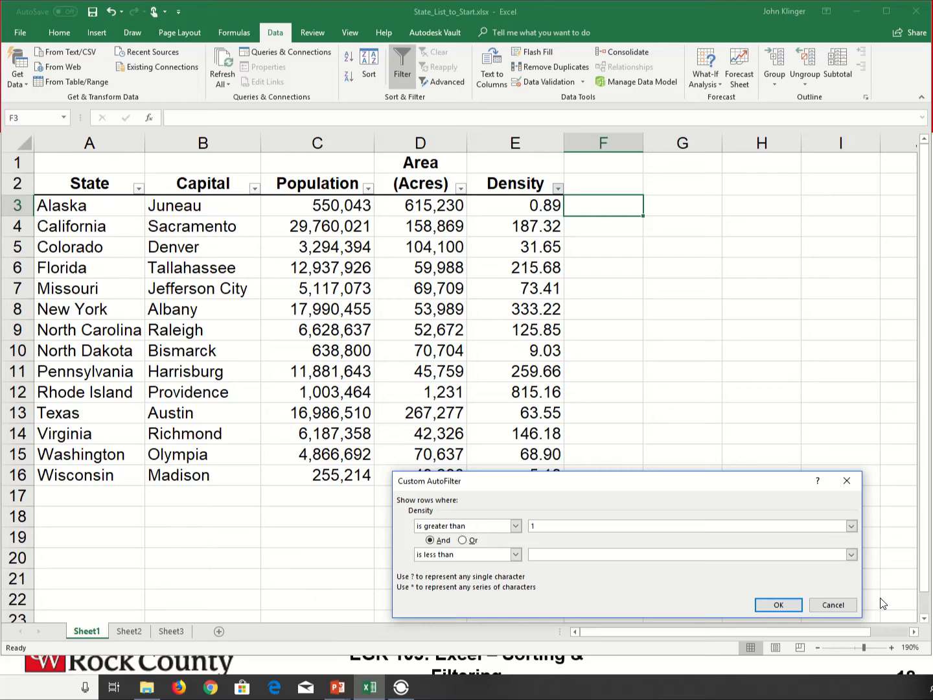
drag(661, 484, 608, 498)
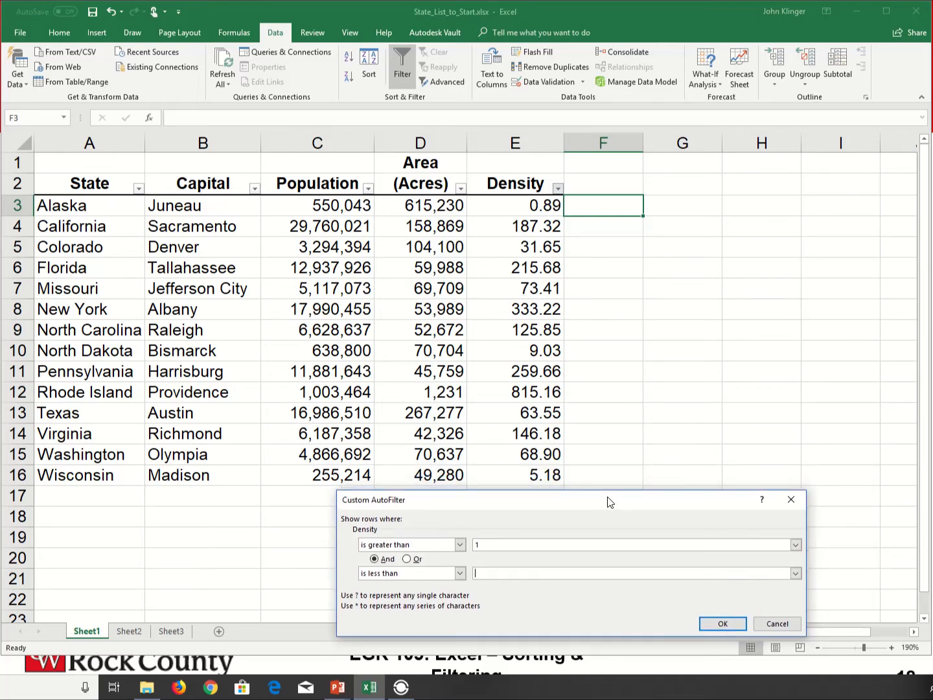
text(30)
click(720, 626)
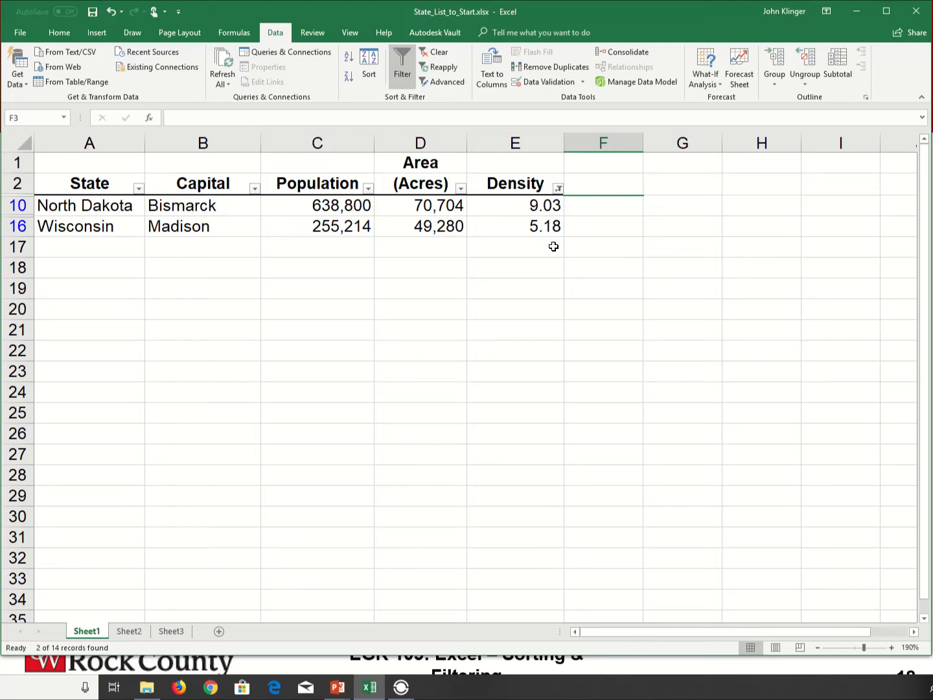
Reopen the Density custom filter, edit its less-than value, and reapply it
click(558, 189)
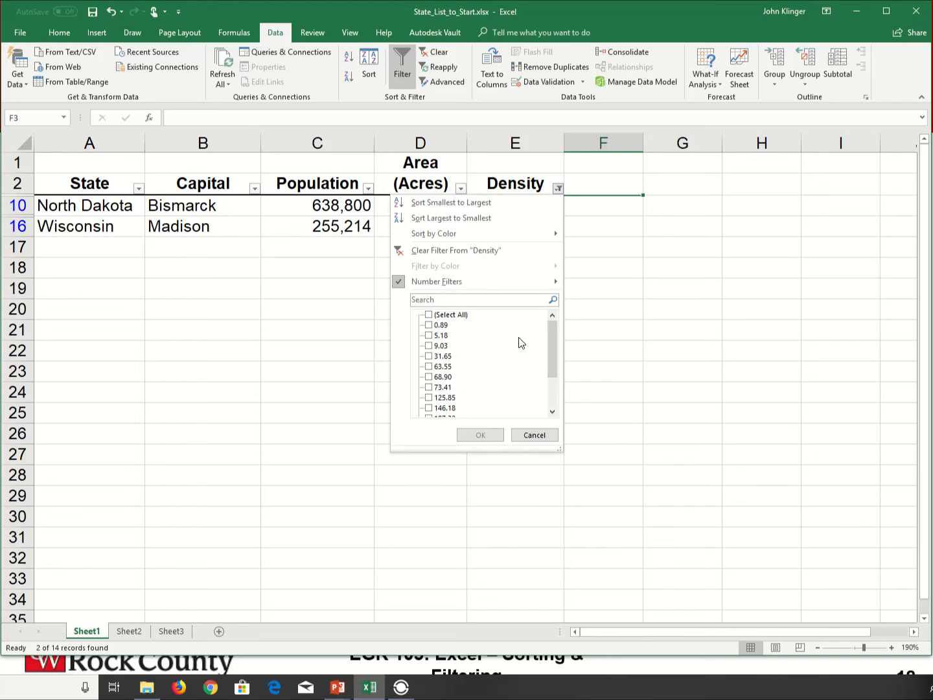
mouse_move(492, 294)
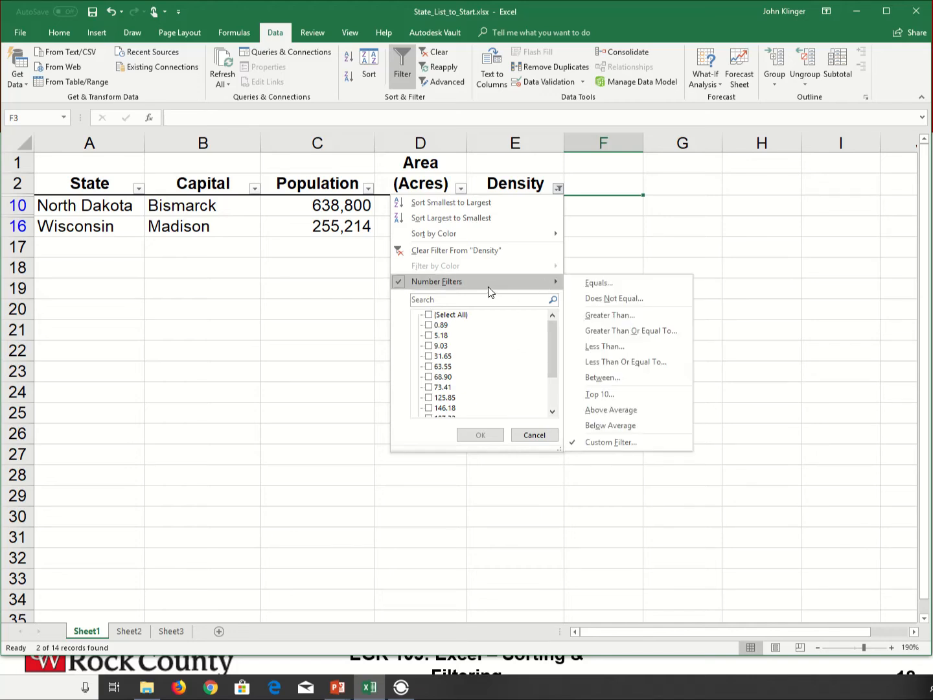
click(617, 443)
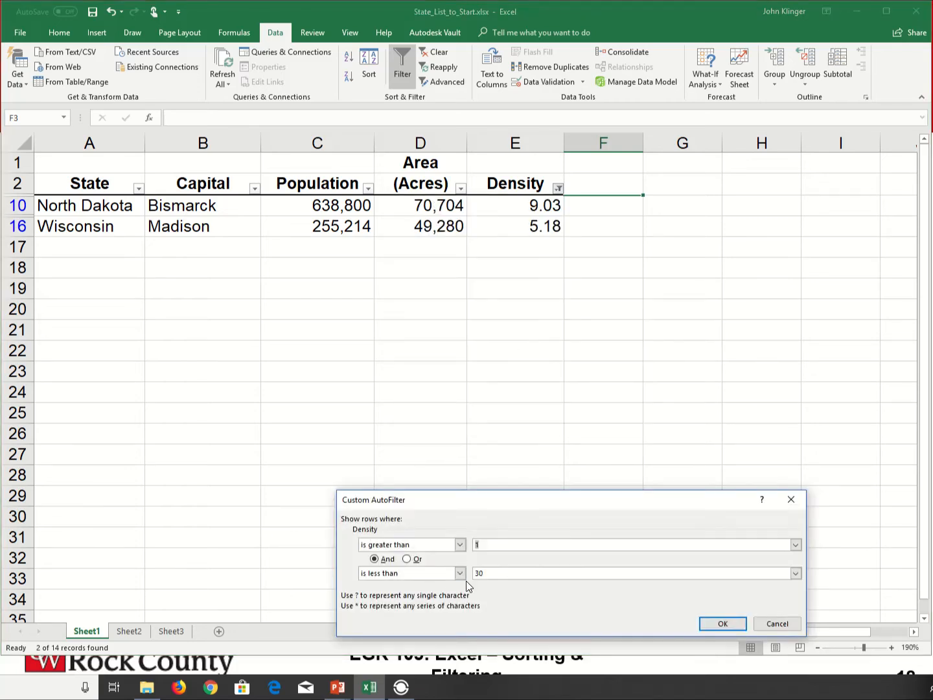
double_click(501, 573)
text(200)
key(Return)
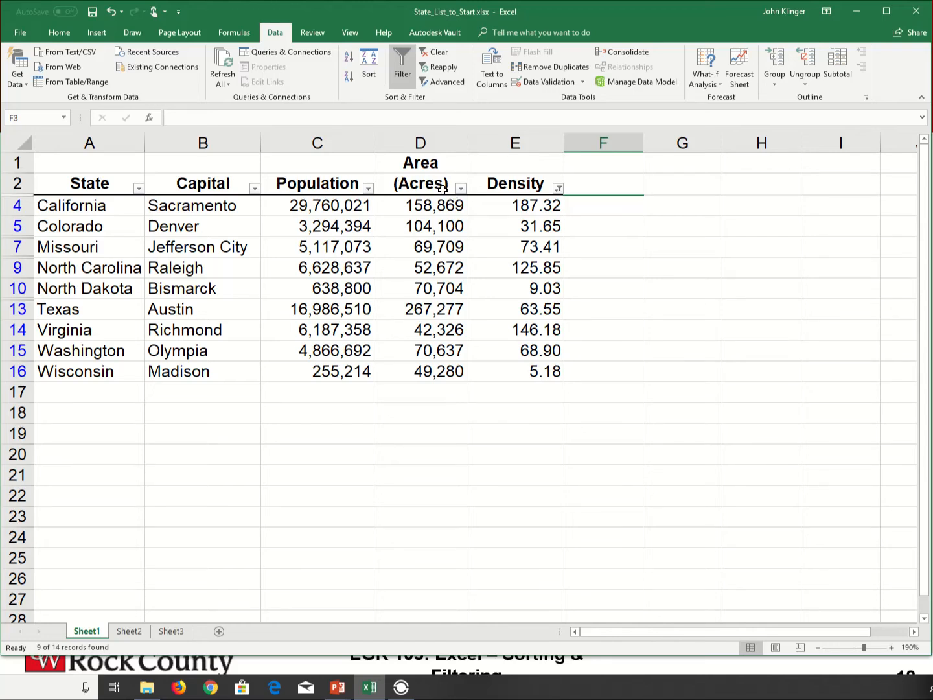
Filter the Area (Acres) column to values less than 100000
click(460, 189)
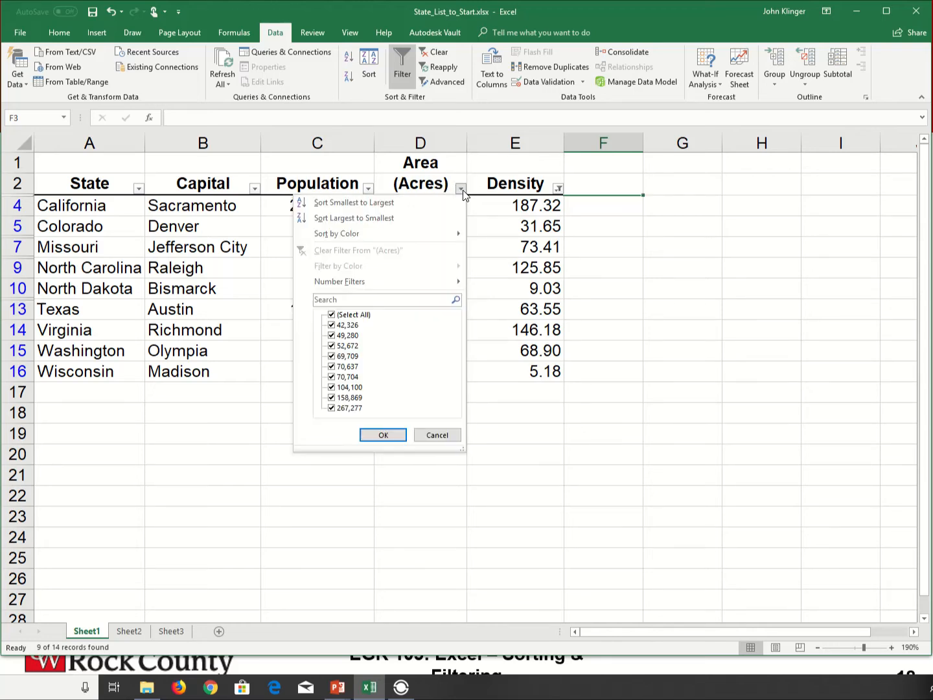
mouse_move(343, 284)
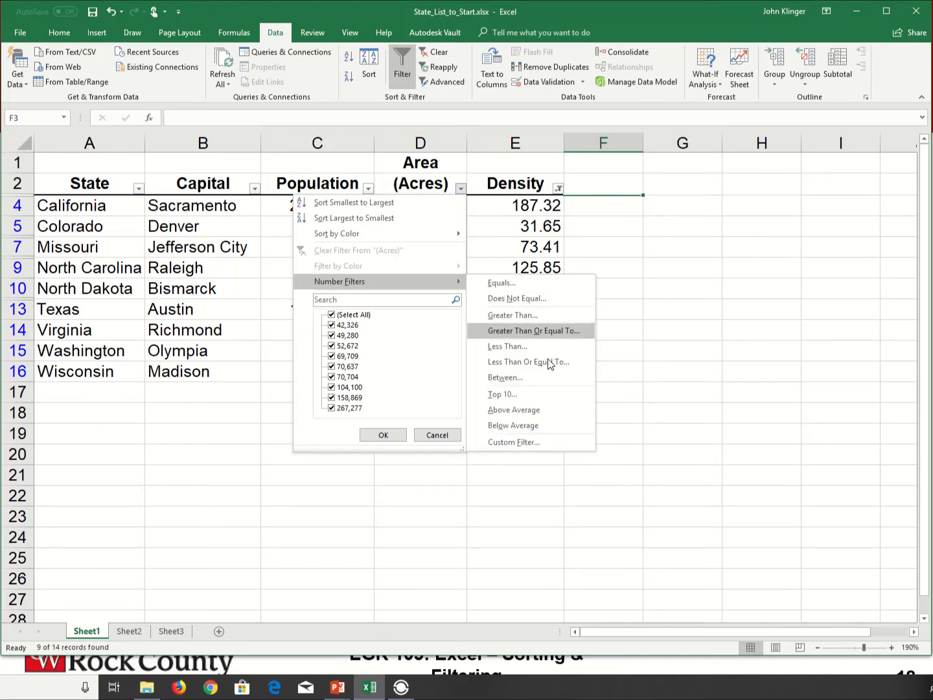
click(513, 352)
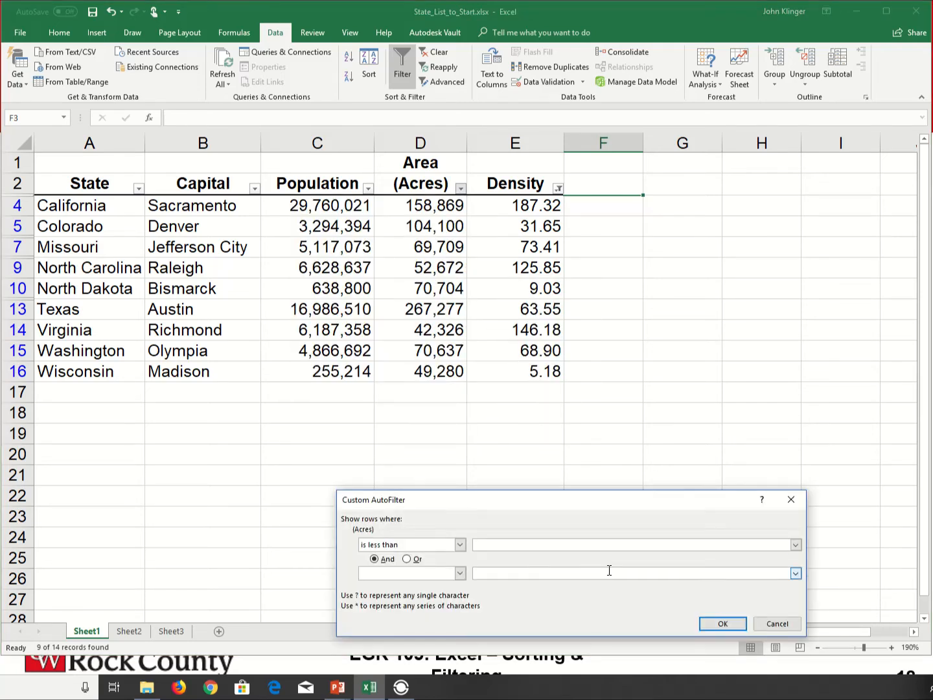
text(100000)
key(Return)
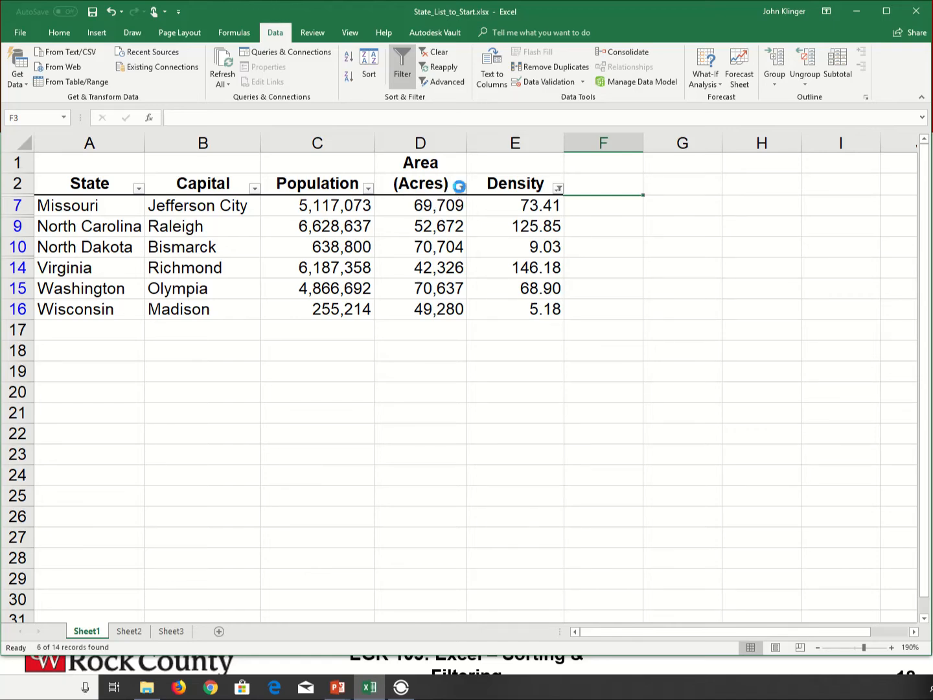
Clear the filter from the Area (Acres) column
click(460, 189)
click(330, 251)
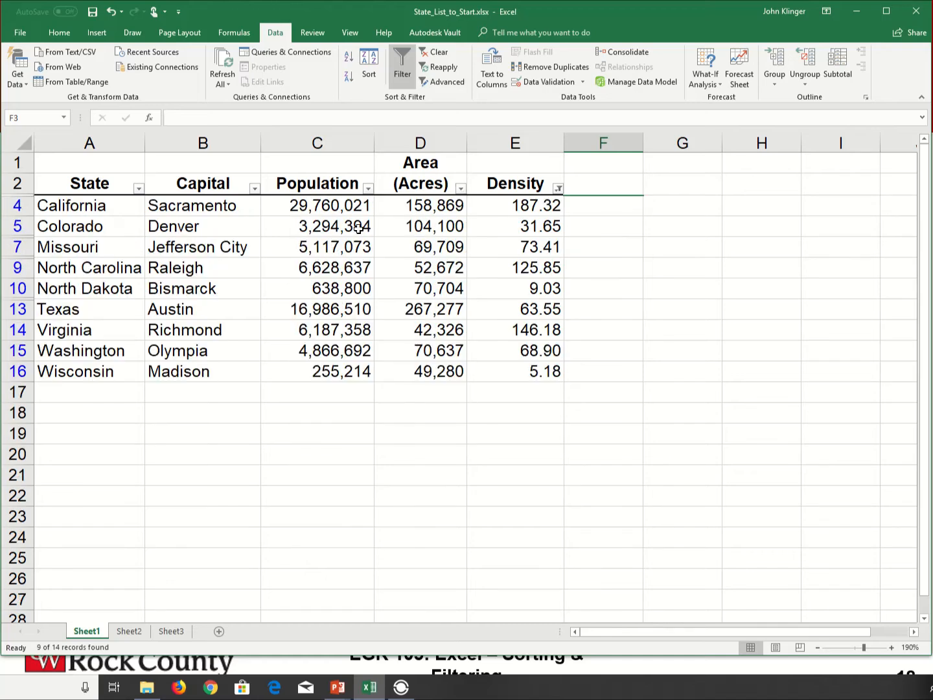
click(369, 193)
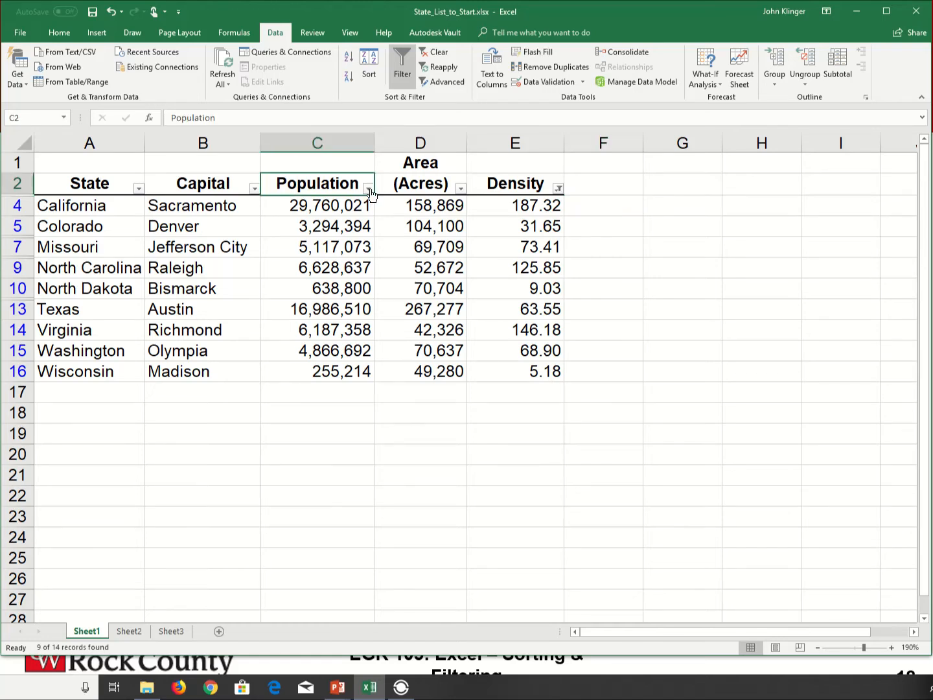
Filter the Population column to values less than 700000
click(369, 190)
mouse_move(234, 288)
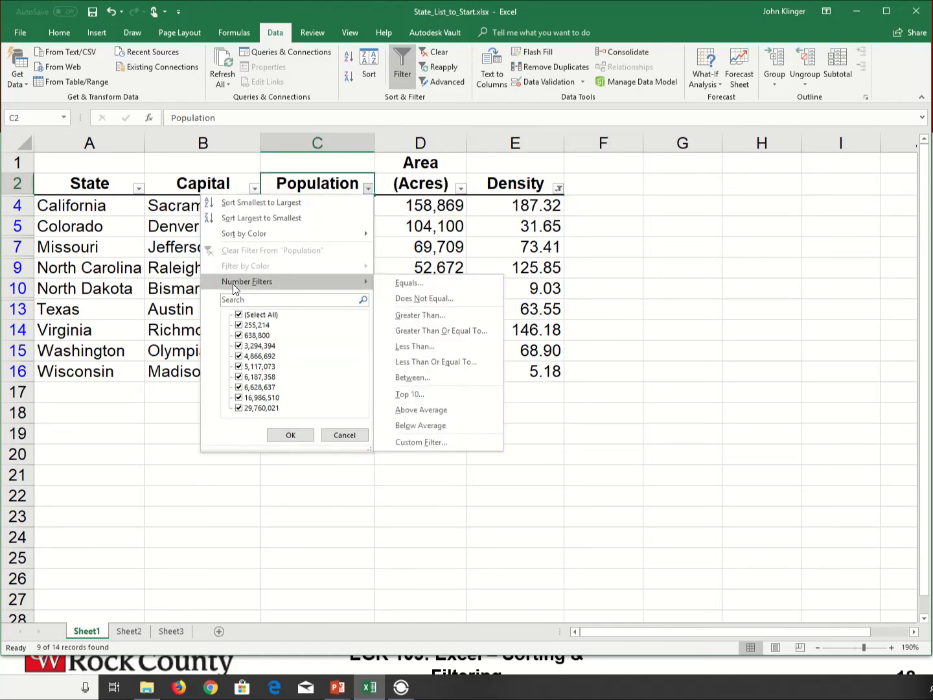
click(435, 348)
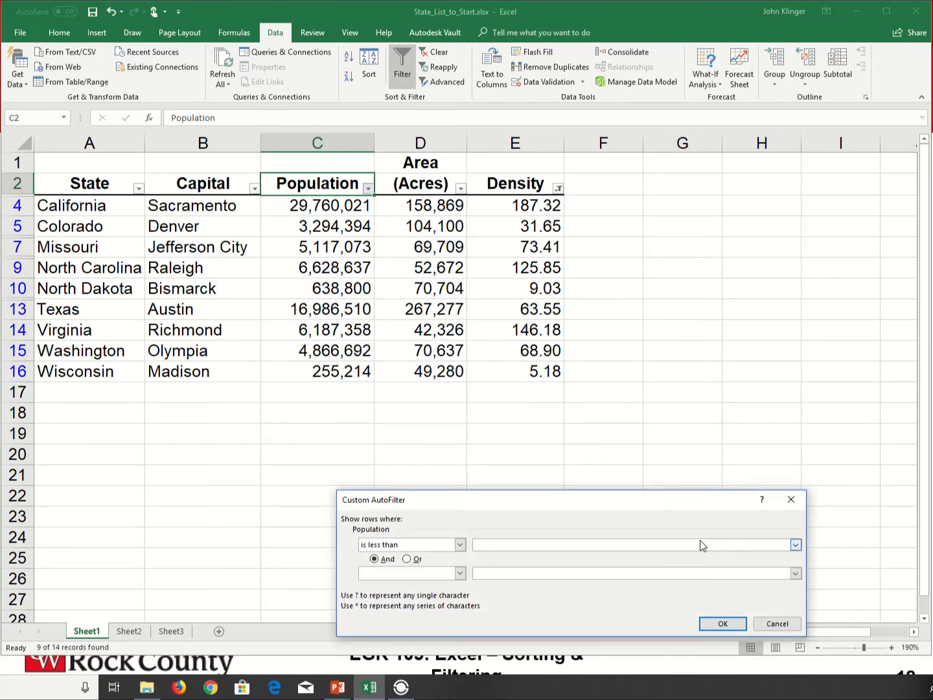
text(700000)
key(Return)
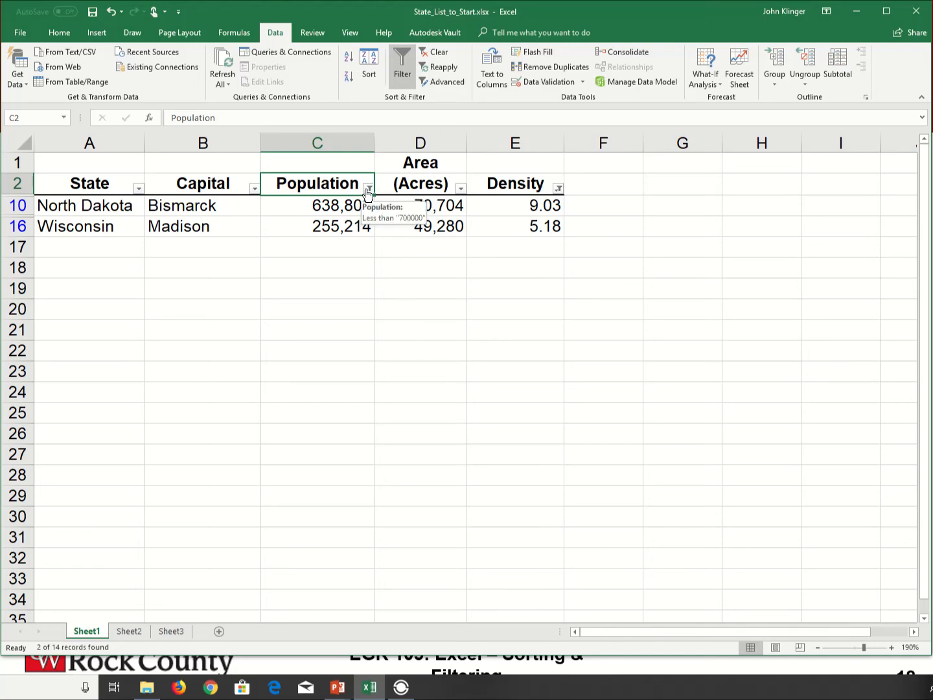
Clear all filters and turn off filtering for the data range
click(430, 54)
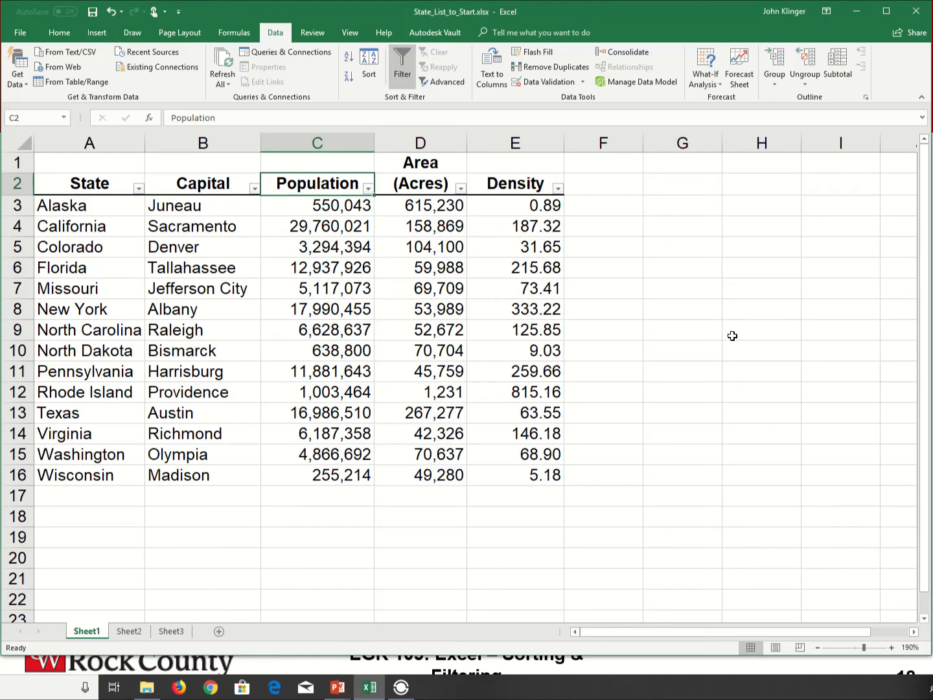
click(399, 62)
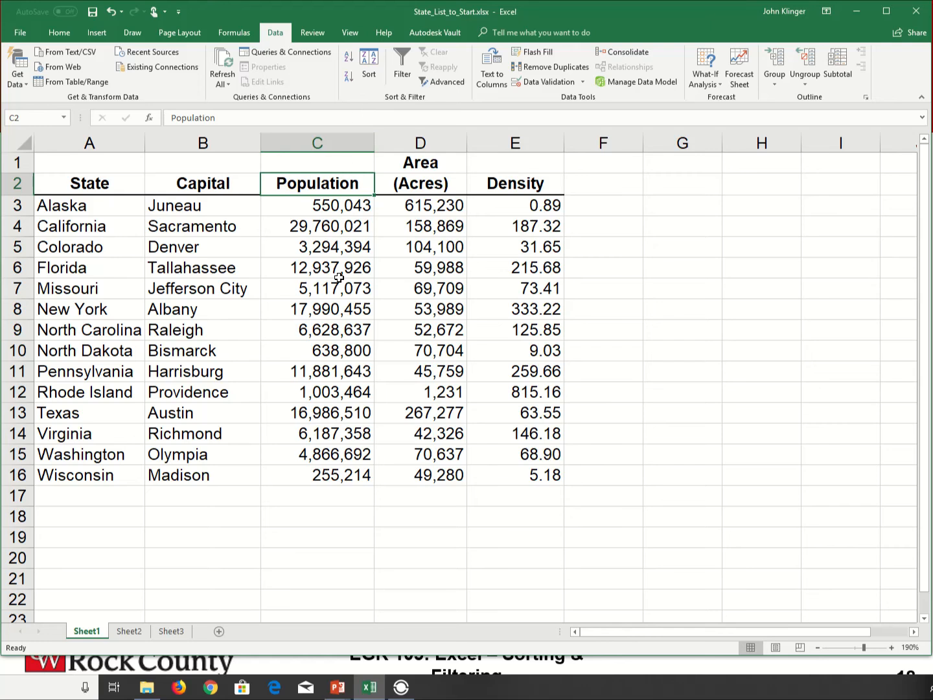
Convert the data range A1:E16 into a table with headers
click(97, 32)
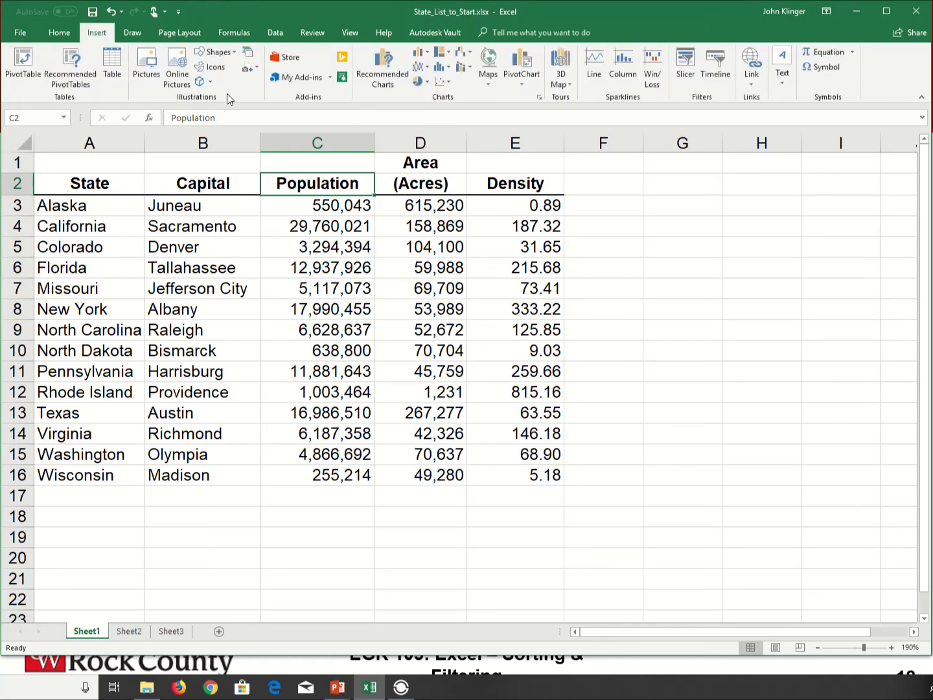
click(63, 204)
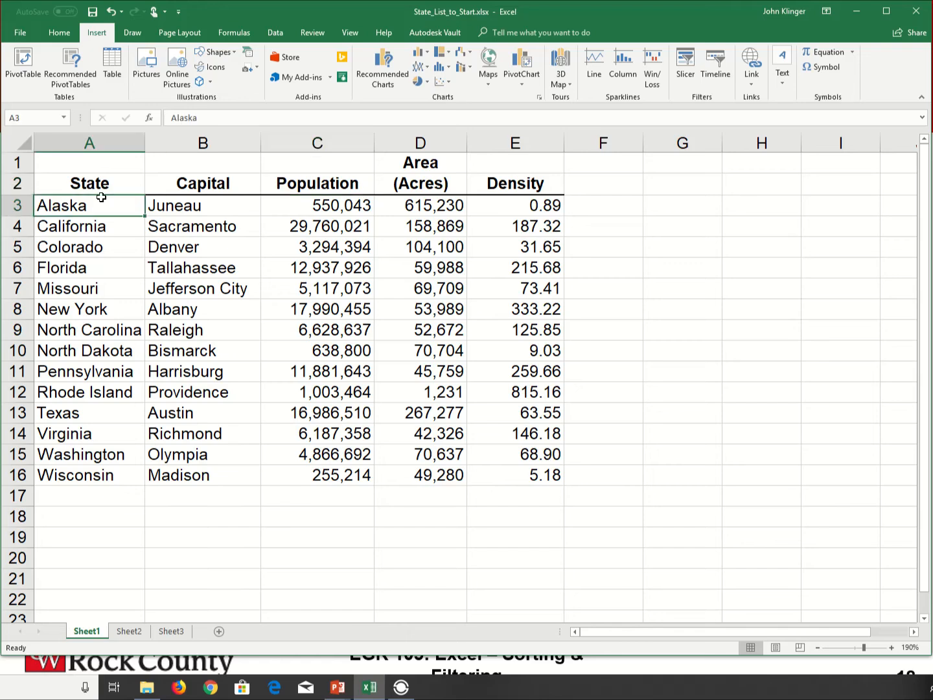
click(111, 62)
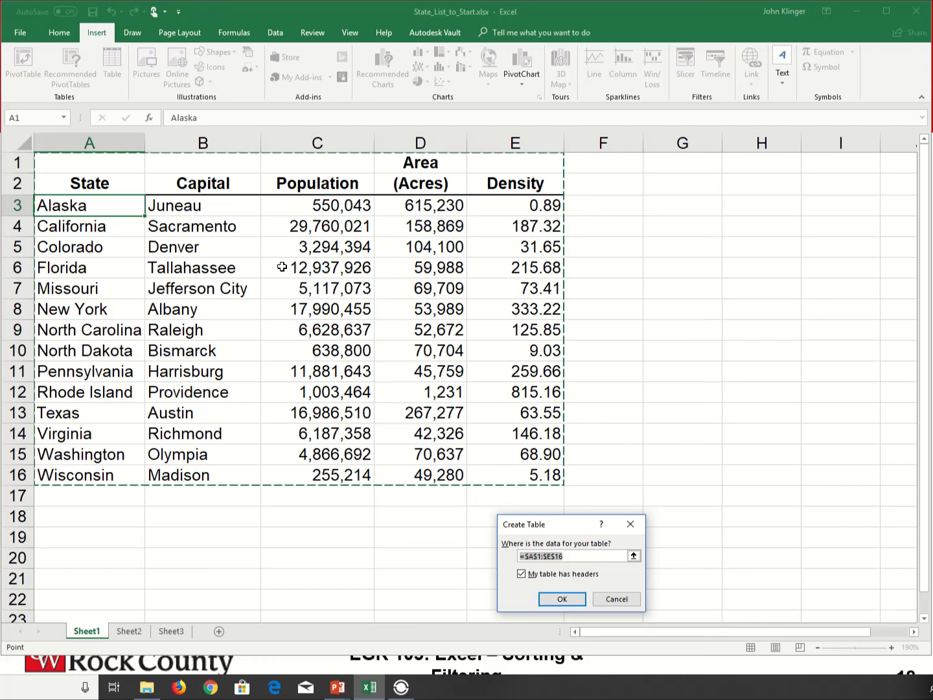
click(562, 604)
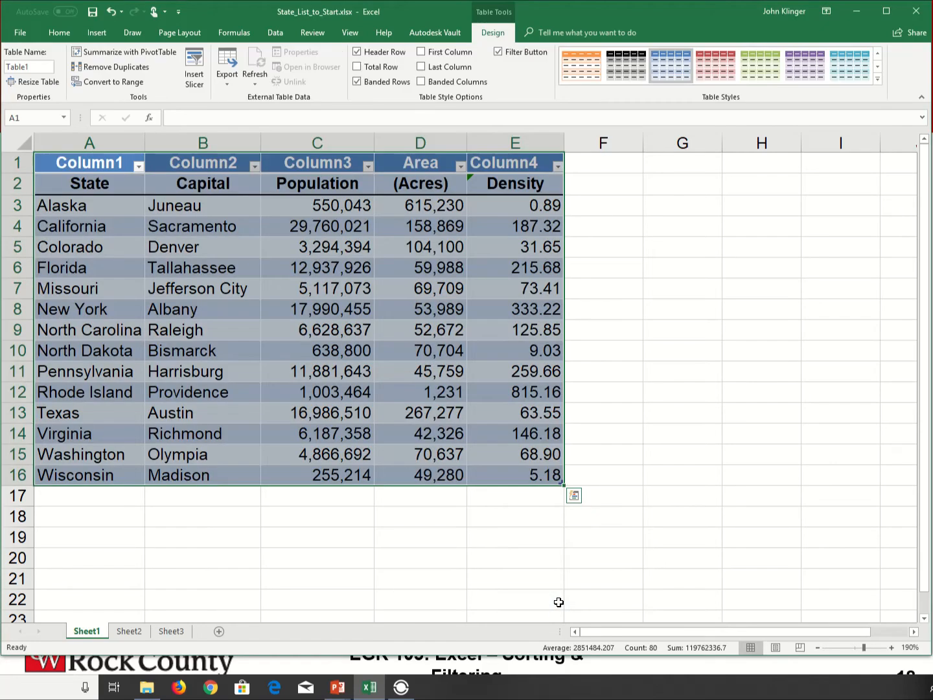
Examine the filter lists of the new table's first three columns
click(98, 267)
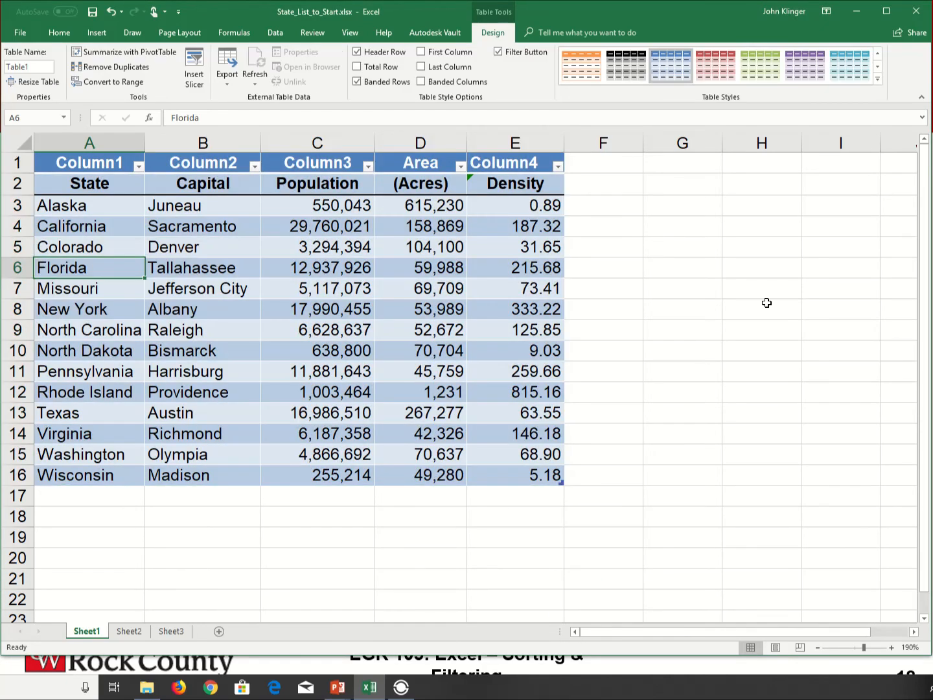
click(138, 167)
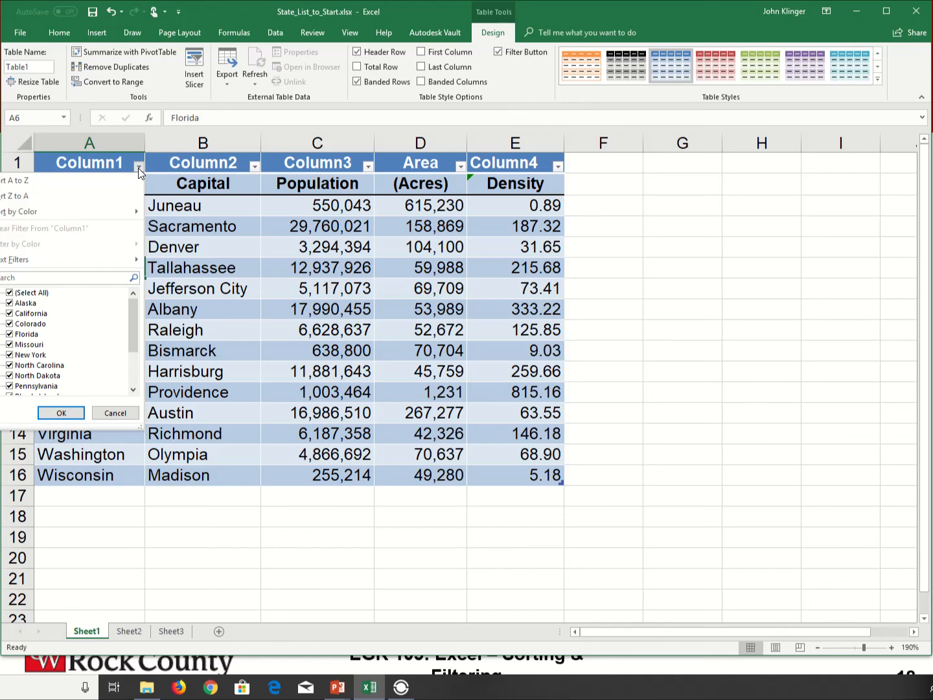
click(138, 167)
click(255, 167)
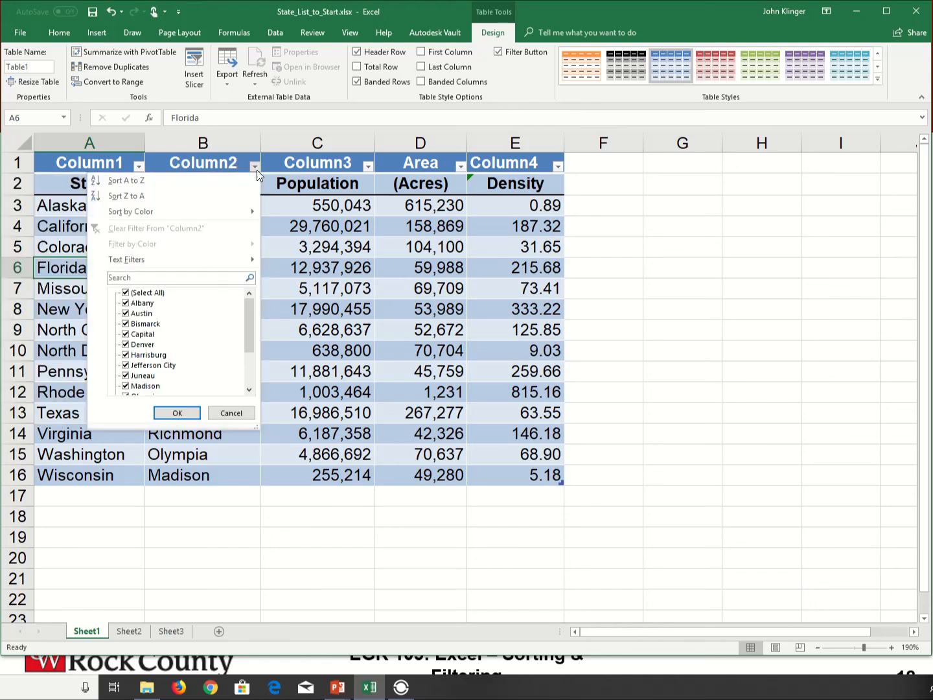
click(367, 166)
click(368, 166)
click(382, 279)
Undo the table conversion
key(ctrl+z)
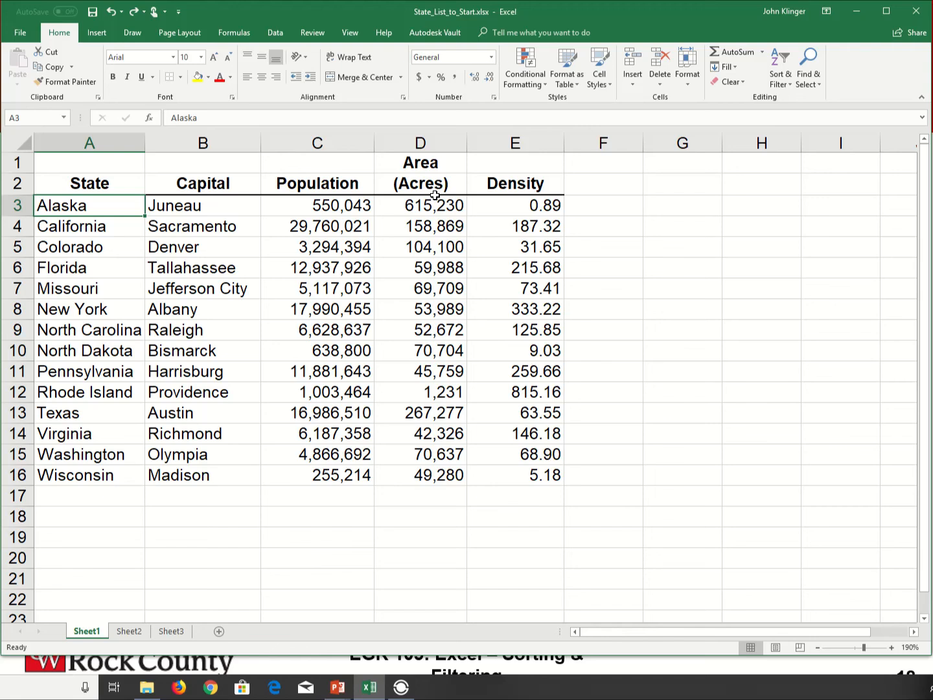
click(97, 34)
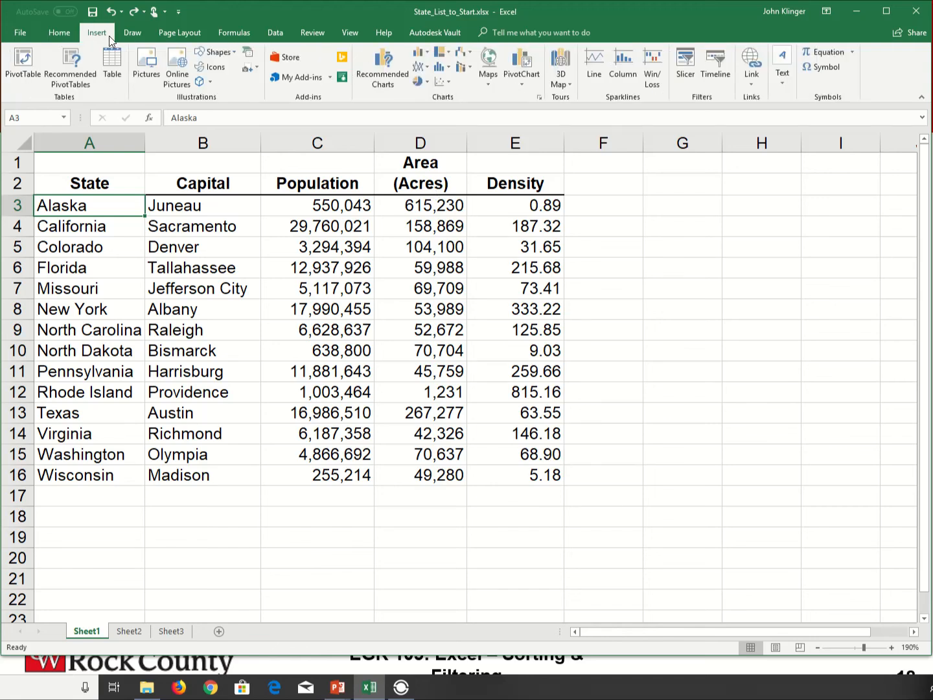
click(61, 34)
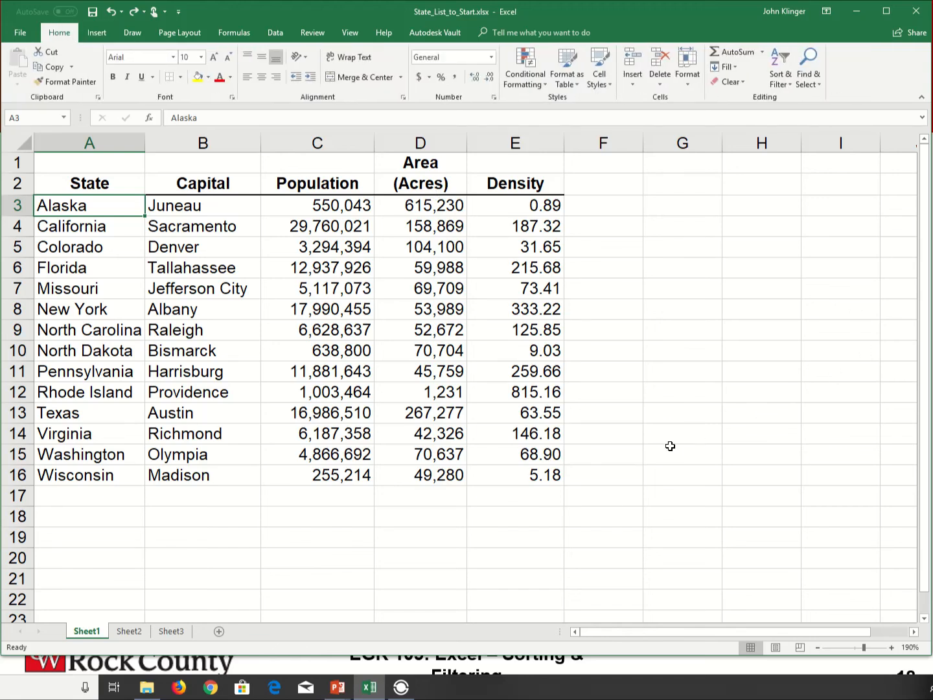